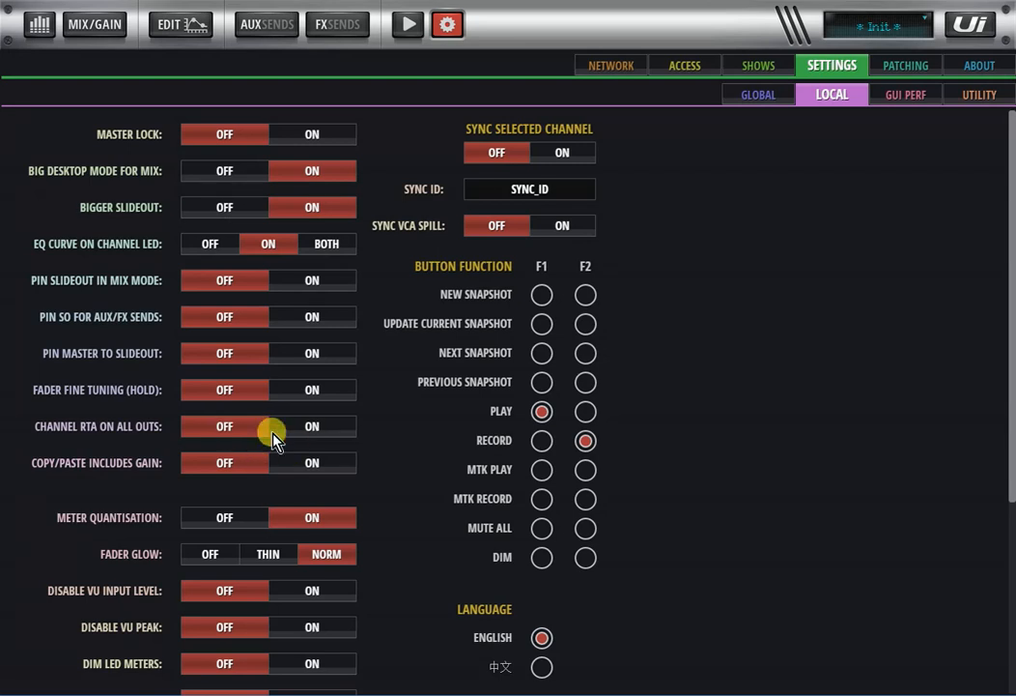
# - Review the local, GUI performance and utility settings, and return to the mixer view
pyautogui.scroll(-1, 242, 438)
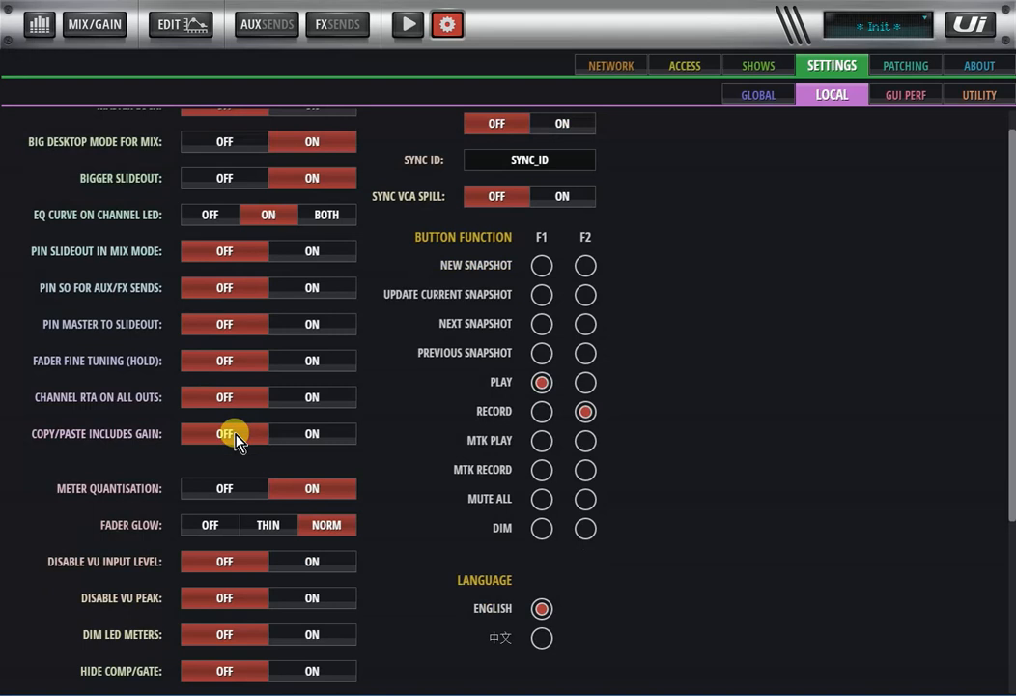
pyautogui.scroll(-2, 259, 444)
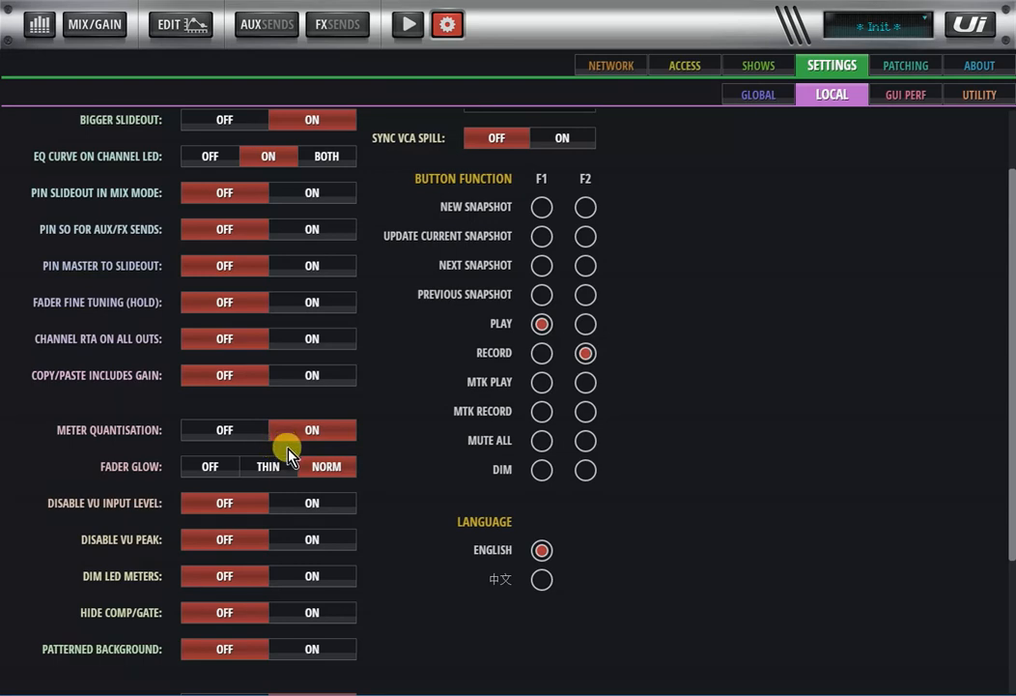
pyautogui.scroll(3, 398, 385)
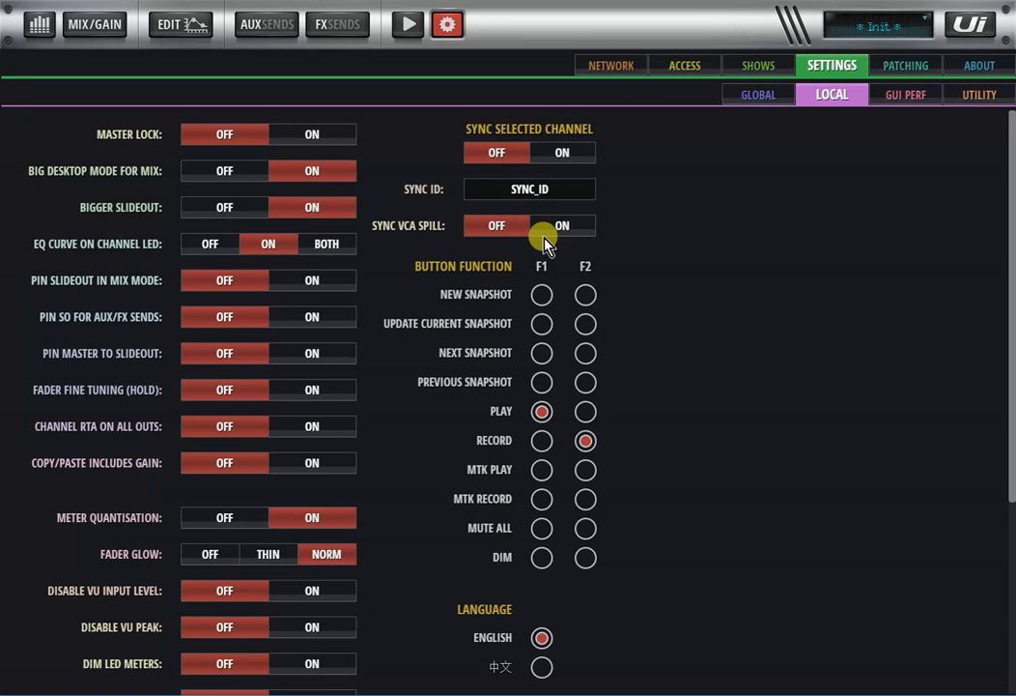
pyautogui.click(901, 97)
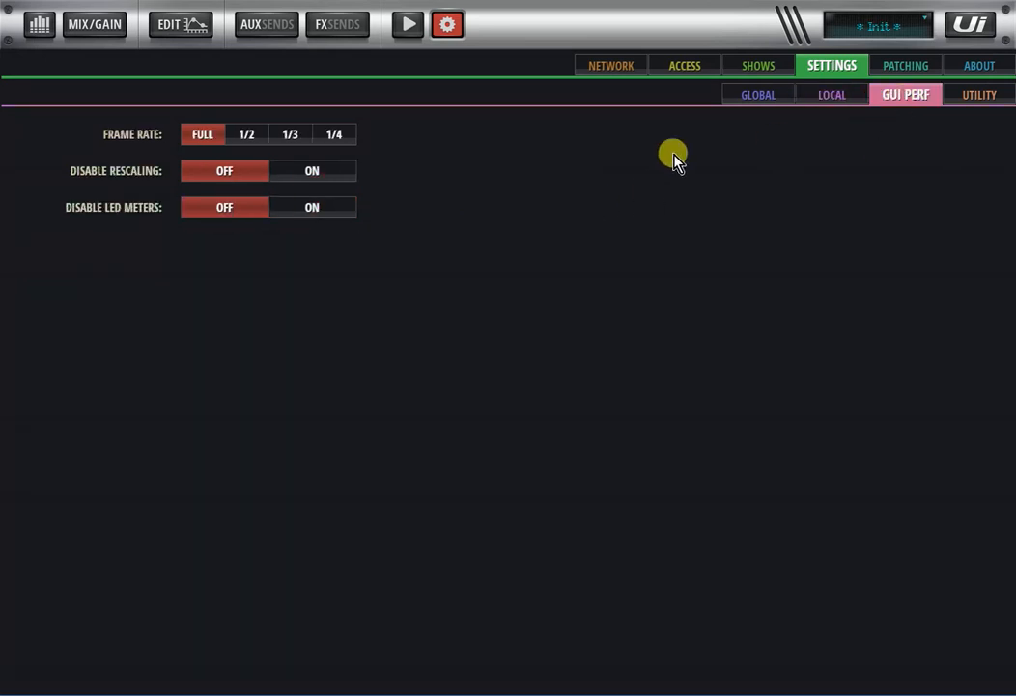
pyautogui.click(969, 99)
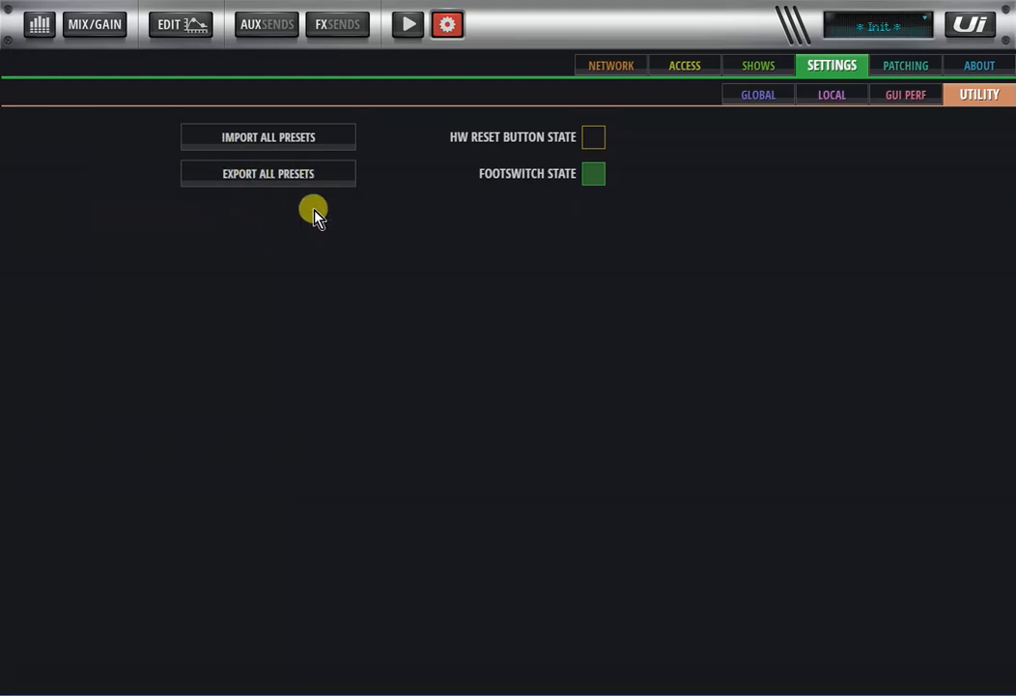
pyautogui.click(449, 27)
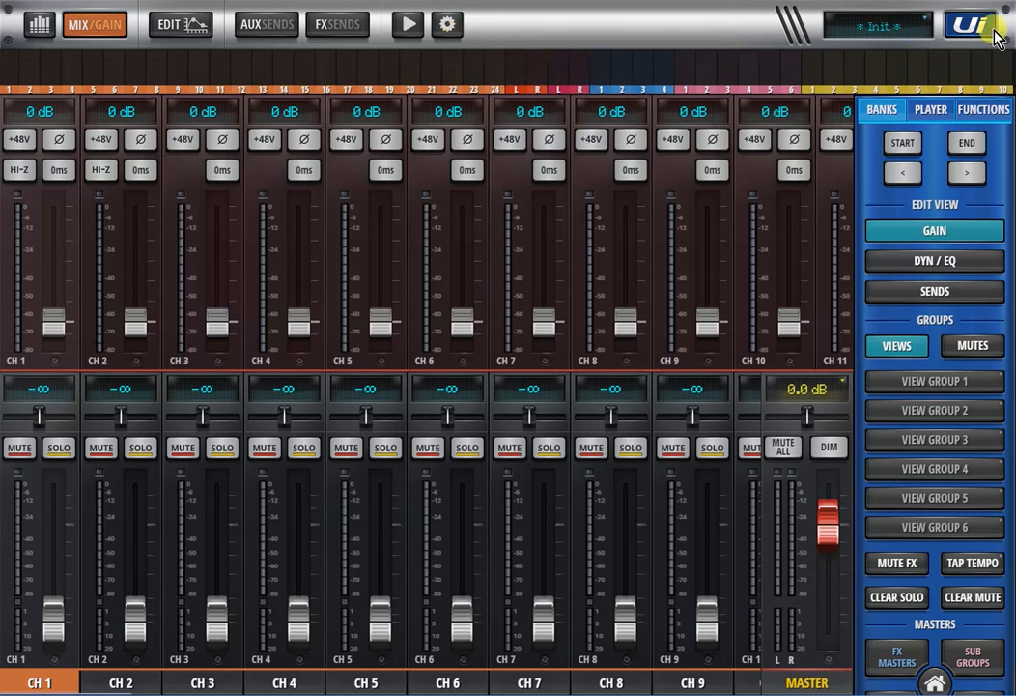
# - Reduce the browser page zoom to 80% so that more channel strips fit in the mixer
pyautogui.click(1005, 1)
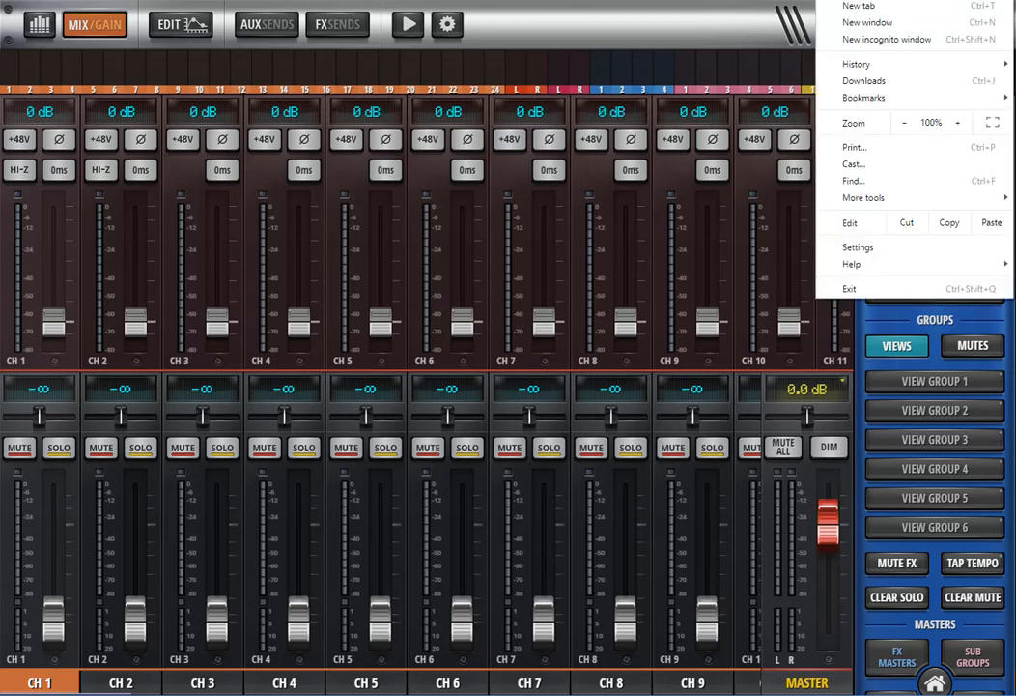
pyautogui.click(904, 124)
pyautogui.click(905, 123)
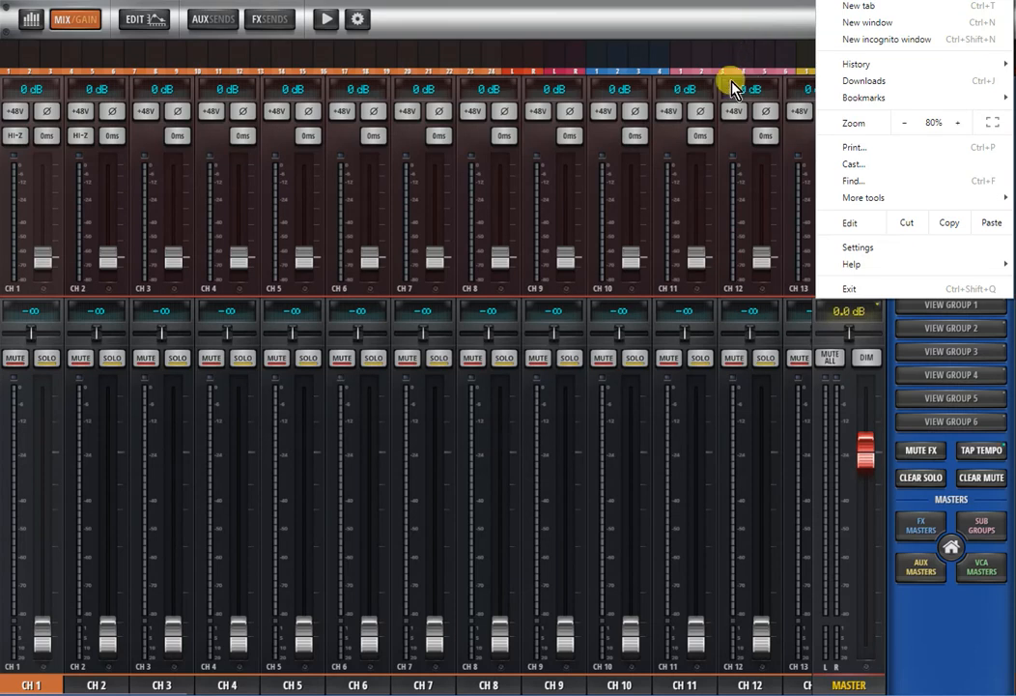
# - Jump to the subgroup channels around SUB 3 and return to the first input channels, examining the enlarged layout
pyautogui.click(717, 60)
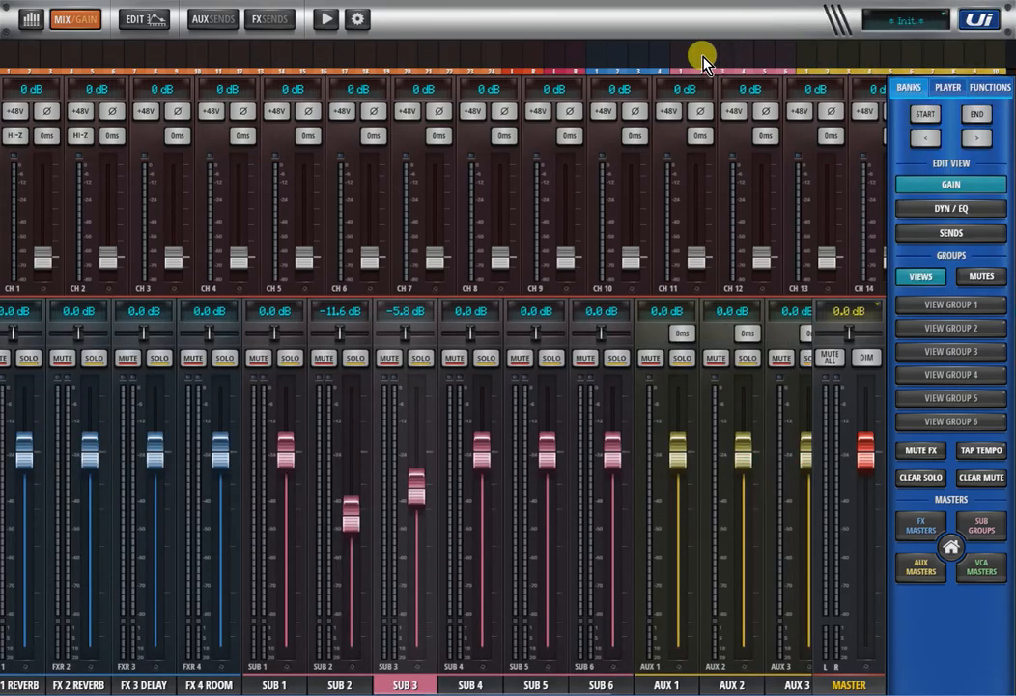
pyautogui.click(116, 60)
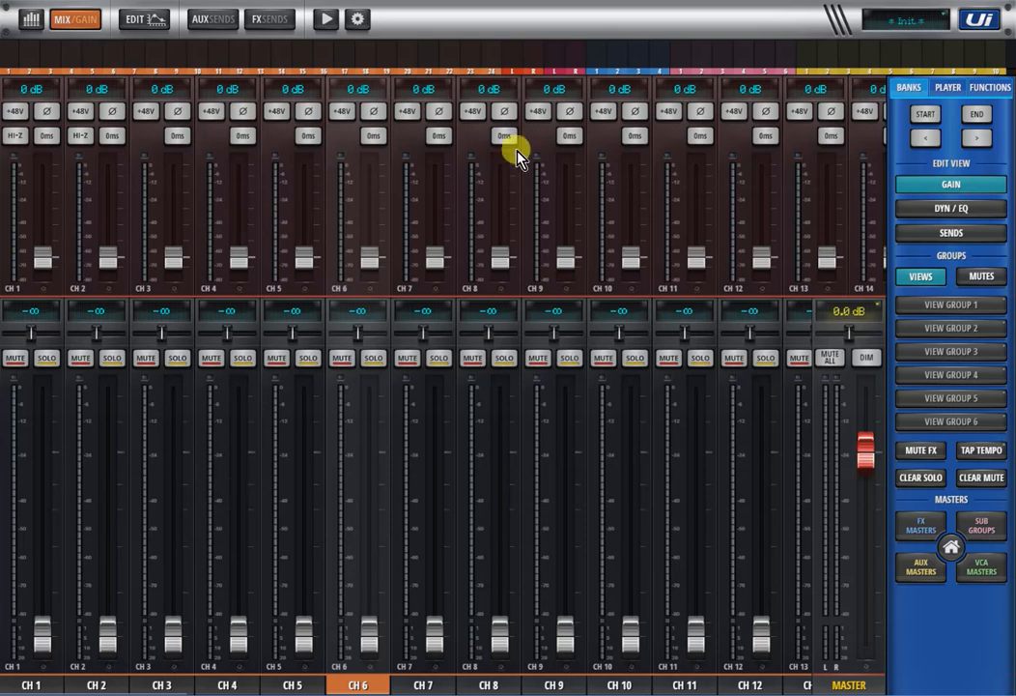
pyautogui.moveTo(594, 169); pyautogui.dragTo(301, 176)
pyautogui.moveTo(304, 226); pyautogui.dragTo(736, 307)
pyautogui.moveTo(457, 492); pyautogui.dragTo(914, 386)
pyautogui.moveTo(564, 198)
pyautogui.mouseDown()
pyautogui.moveTo(499, 198)
pyautogui.moveTo(564, 198)
pyautogui.mouseUp()
# - Raise the faders of channels 8 to -8.2 dB, 9 to -19.9 dB and 7 partway, and return all three to -∞
pyautogui.moveTo(500, 635); pyautogui.dragTo(499, 500)
pyautogui.moveTo(565, 634); pyautogui.dragTo(565, 543)
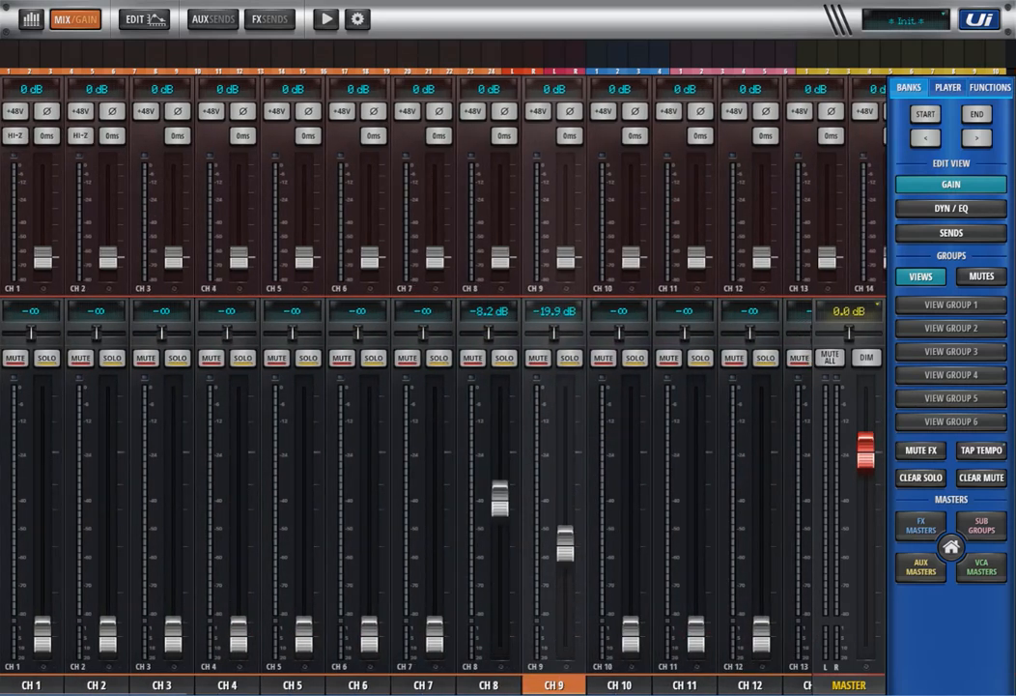
pyautogui.moveTo(435, 635); pyautogui.dragTo(435, 534)
pyautogui.moveTo(499, 500); pyautogui.dragTo(500, 635)
pyautogui.moveTo(565, 543); pyautogui.dragTo(565, 634)
pyautogui.moveTo(435, 533); pyautogui.dragTo(435, 635)
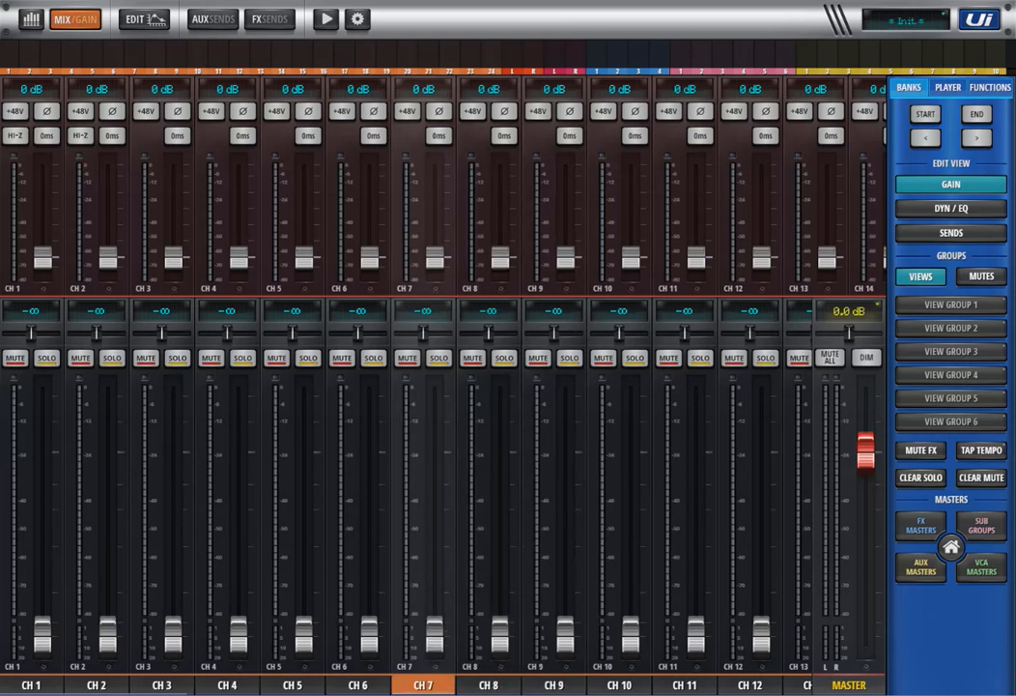
# - Browse the mixer strips from the input channels through the subgroups to the aux outputs, and return to channel 5
pyautogui.click(158, 55)
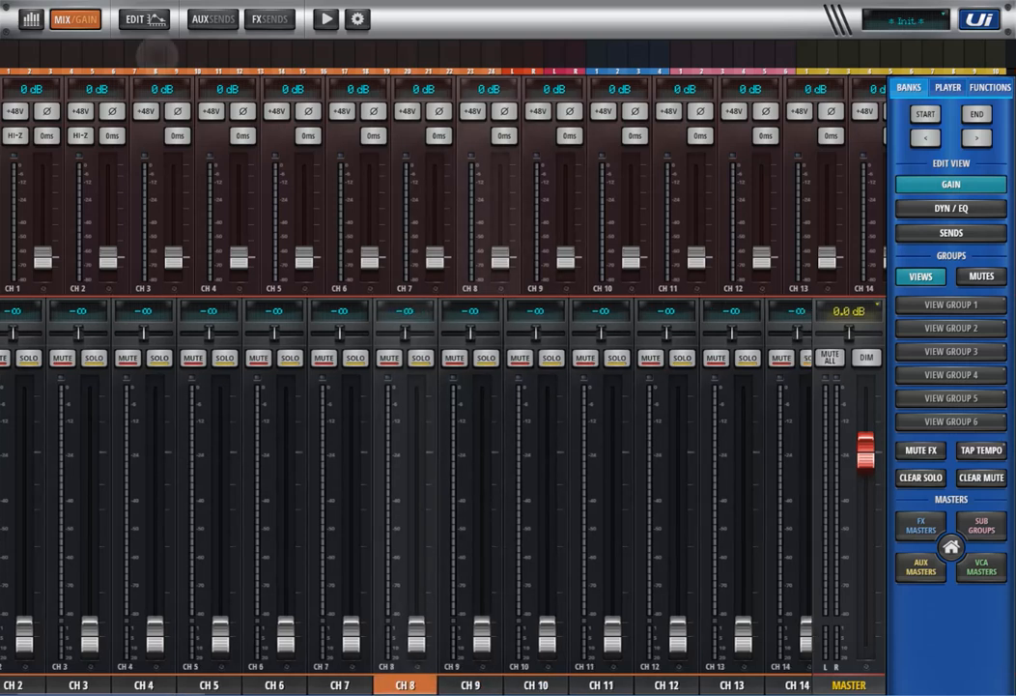
pyautogui.click(261, 55)
pyautogui.click(366, 55)
pyautogui.click(452, 55)
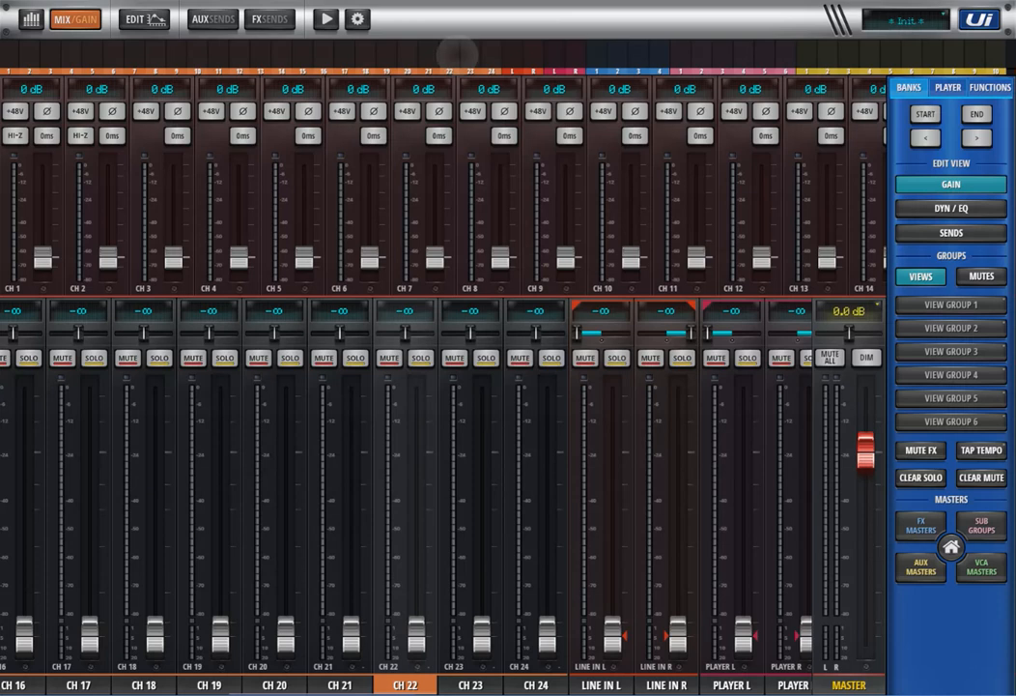
pyautogui.click(555, 55)
pyautogui.click(727, 55)
pyautogui.click(870, 55)
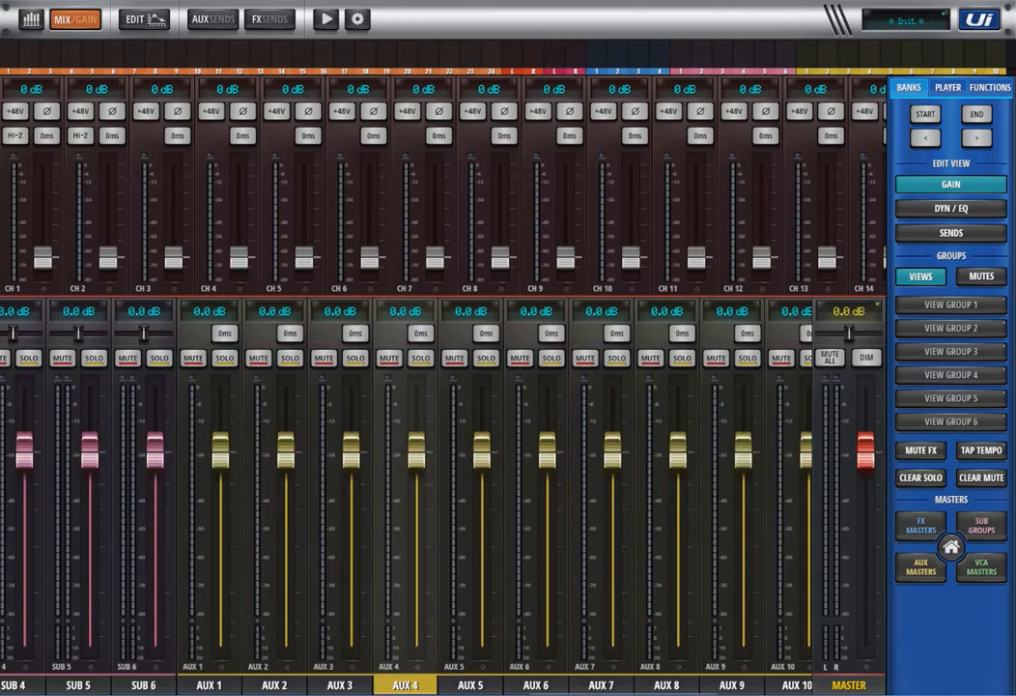
pyautogui.click(261, 55)
pyautogui.click(94, 55)
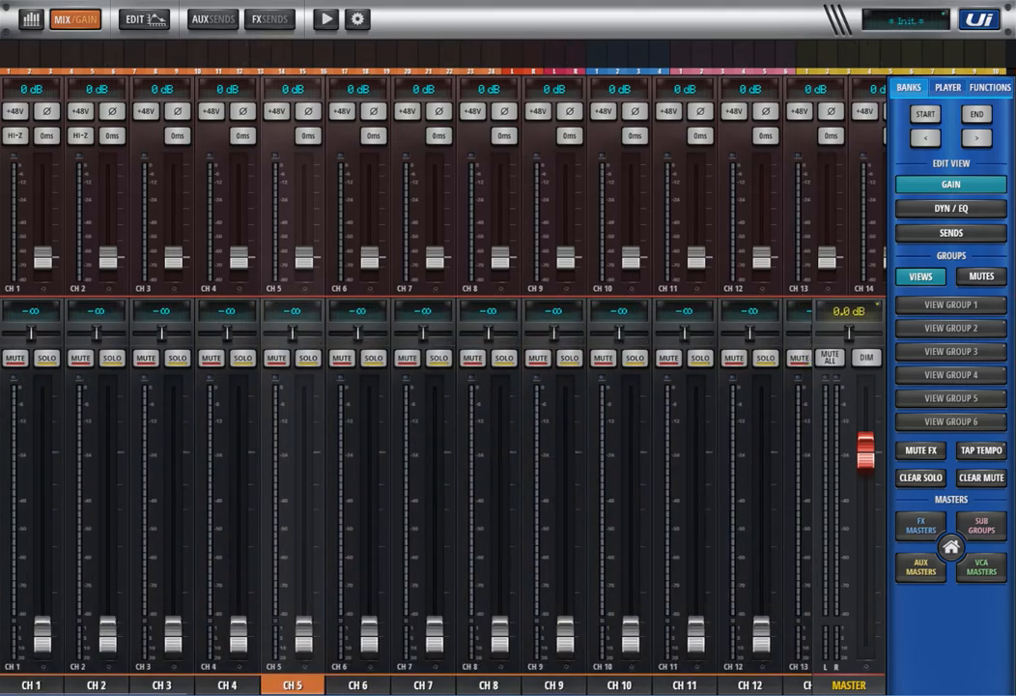
pyautogui.hscroll(4, 405, 493)
pyautogui.hscroll(-4, 406, 493)
# - Show channel 5's dynamics and EQ, boost band 2, cut band 3, and set band 4 to about +3.2 dB at 10.5 kHz
pyautogui.click(951, 208)
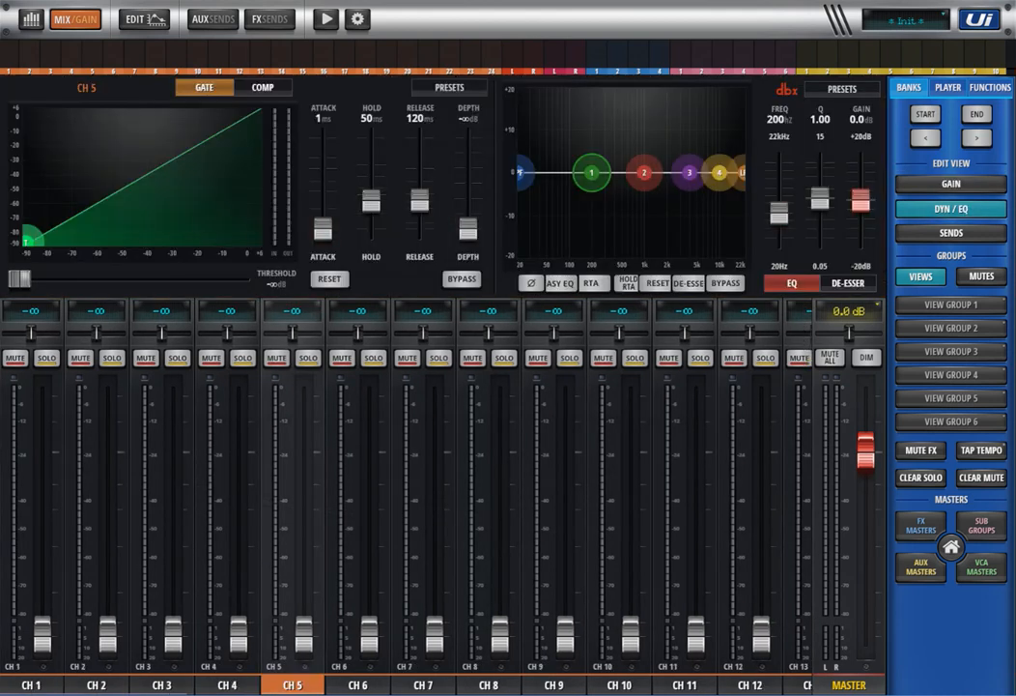
pyautogui.moveTo(644, 172); pyautogui.dragTo(637, 138)
pyautogui.moveTo(689, 172); pyautogui.dragTo(721, 158)
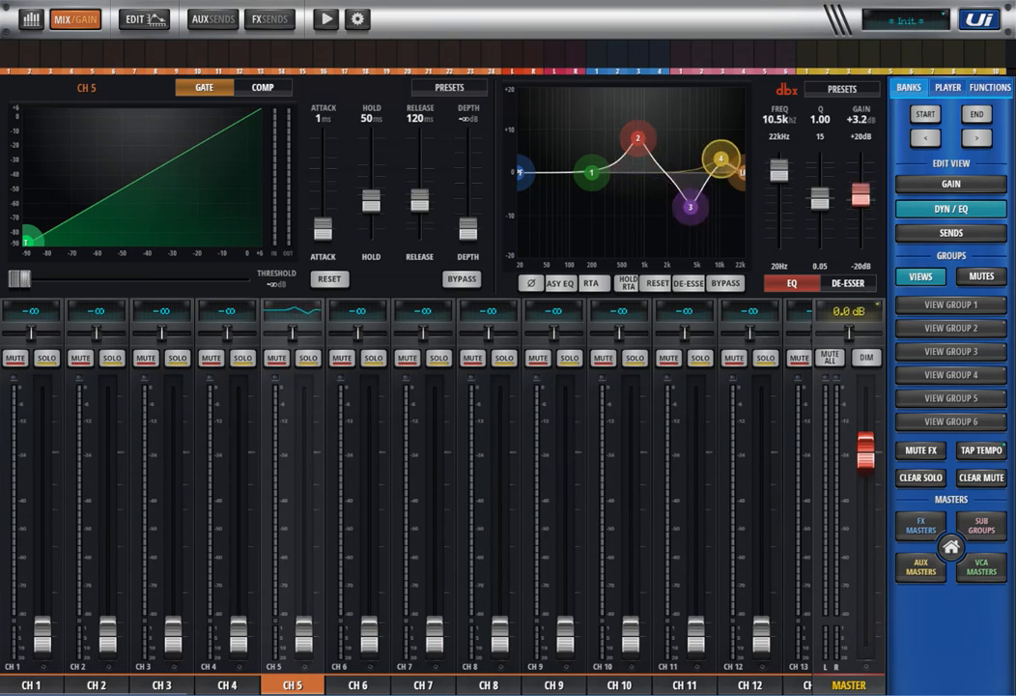
# - Compare the dynamics and EQ of the neighbouring channels, including channels 8, 6 and 4, and return to channel 5
pyautogui.click(423, 685)
pyautogui.moveTo(489, 685); pyautogui.dragTo(461, 685)
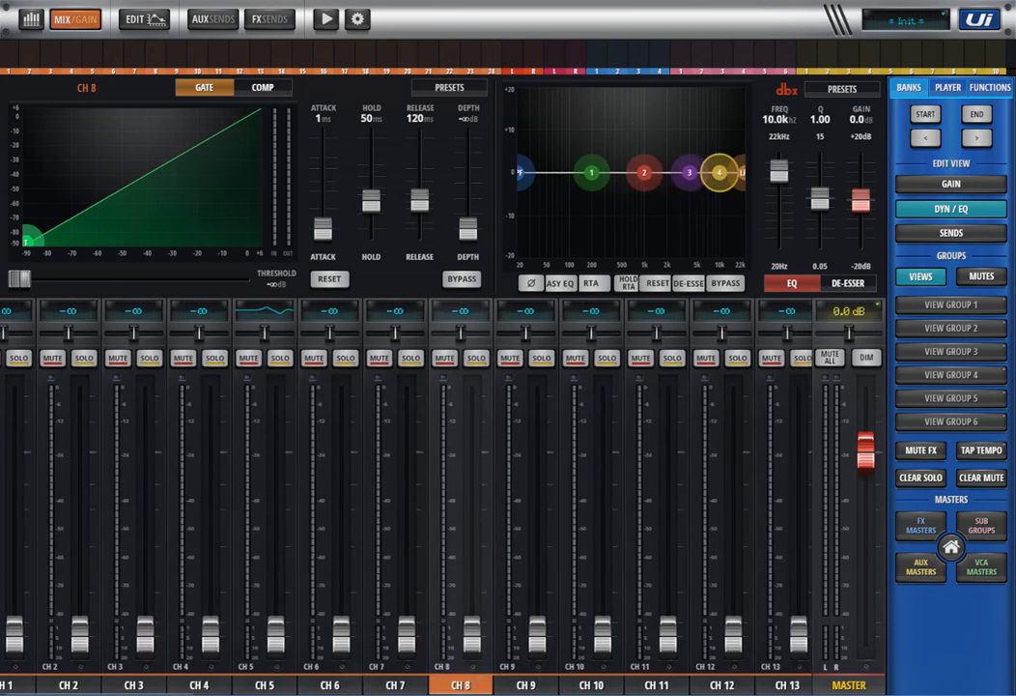
pyautogui.click(330, 685)
pyautogui.click(265, 685)
pyautogui.click(200, 685)
pyautogui.click(264, 685)
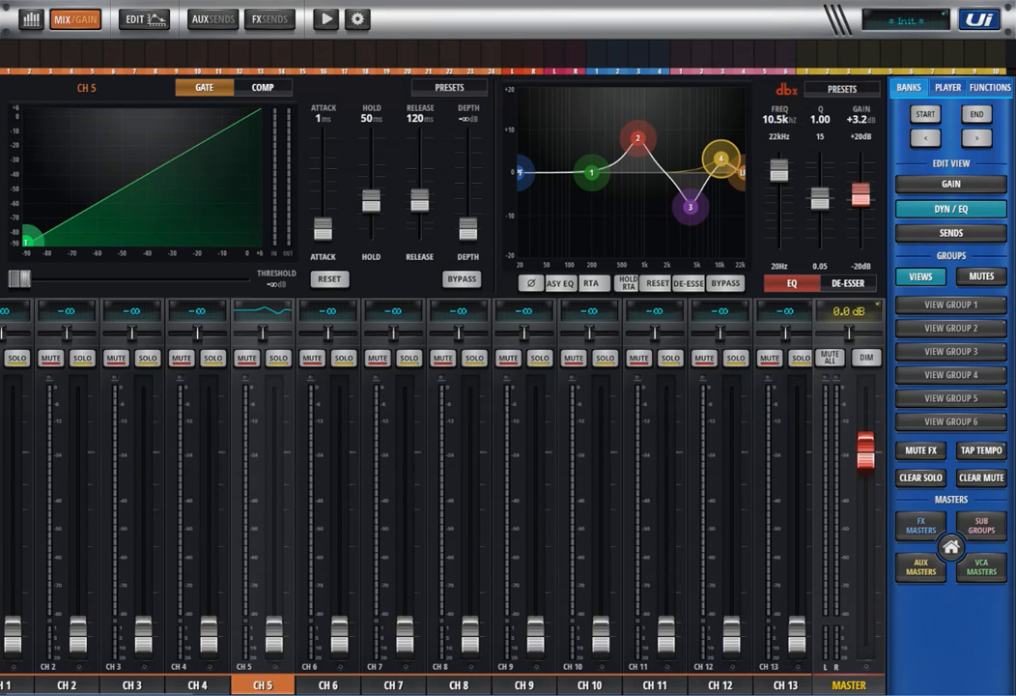
# - Reduce the browser page zoom further to 75%
pyautogui.click(1004, 1)
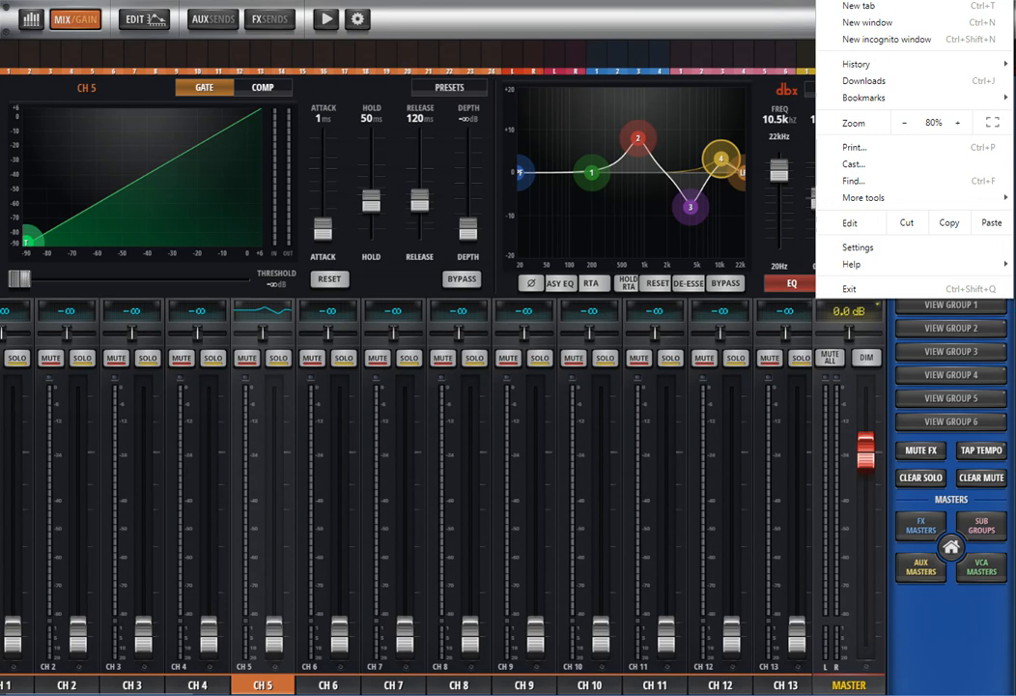
pyautogui.click(908, 123)
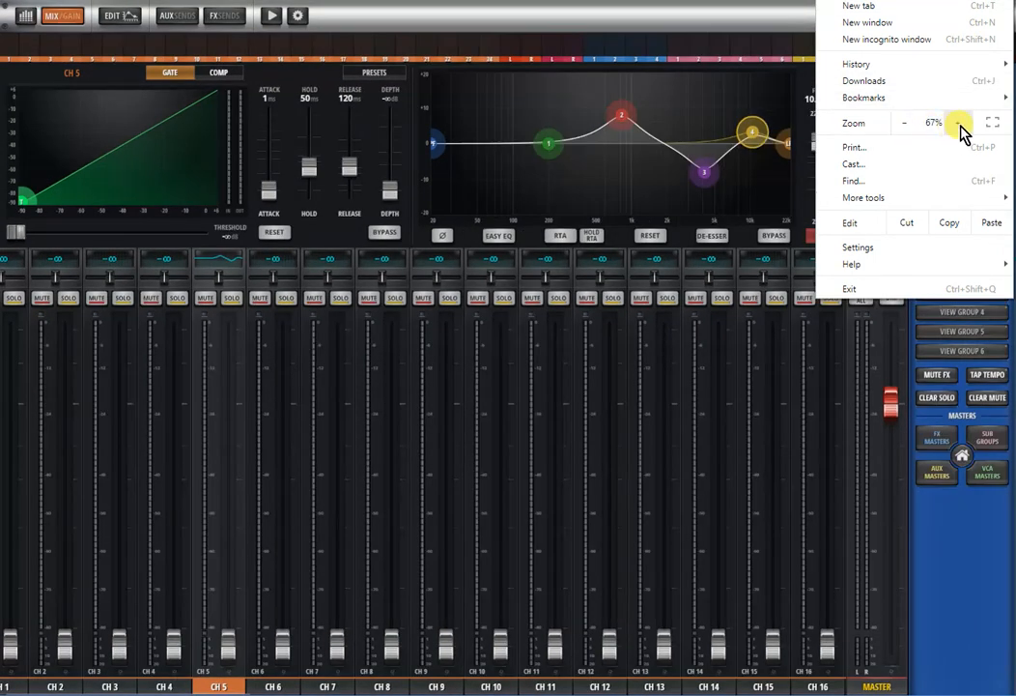
pyautogui.click(957, 126)
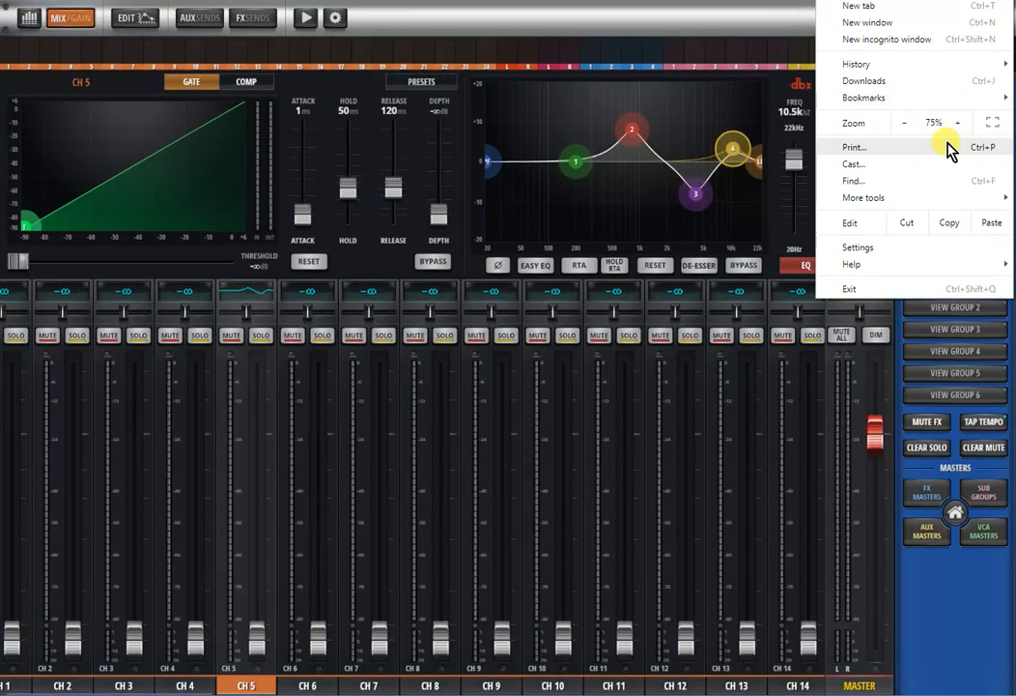
pyautogui.click(629, 425)
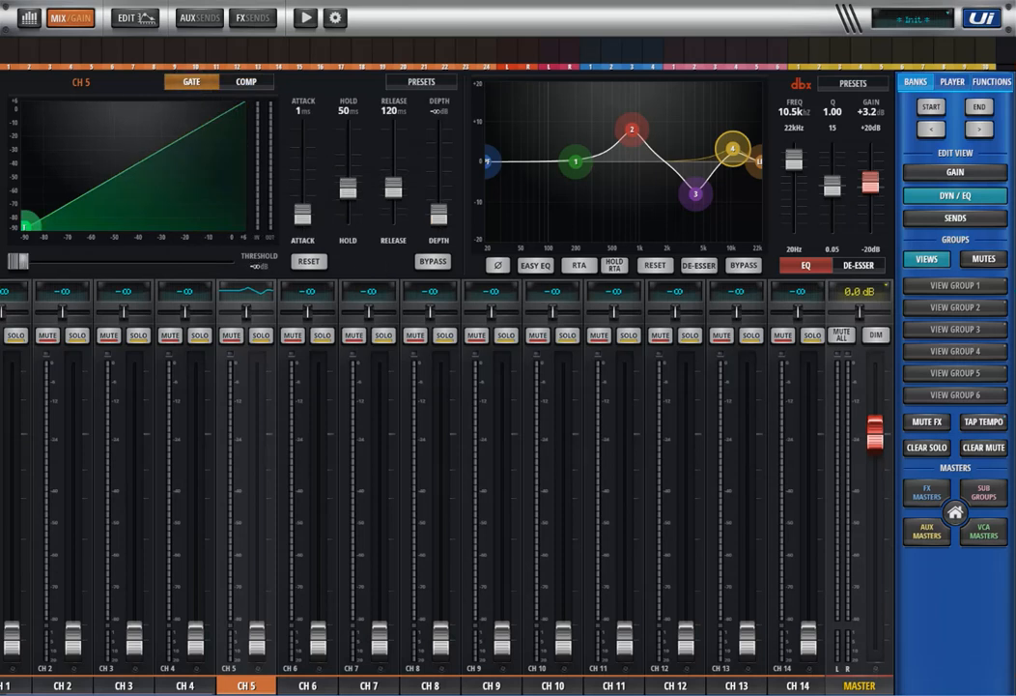
# - Show channel 5's aux and FX sends in the edit view and reduce the browser page zoom to 67%
pyautogui.click(955, 219)
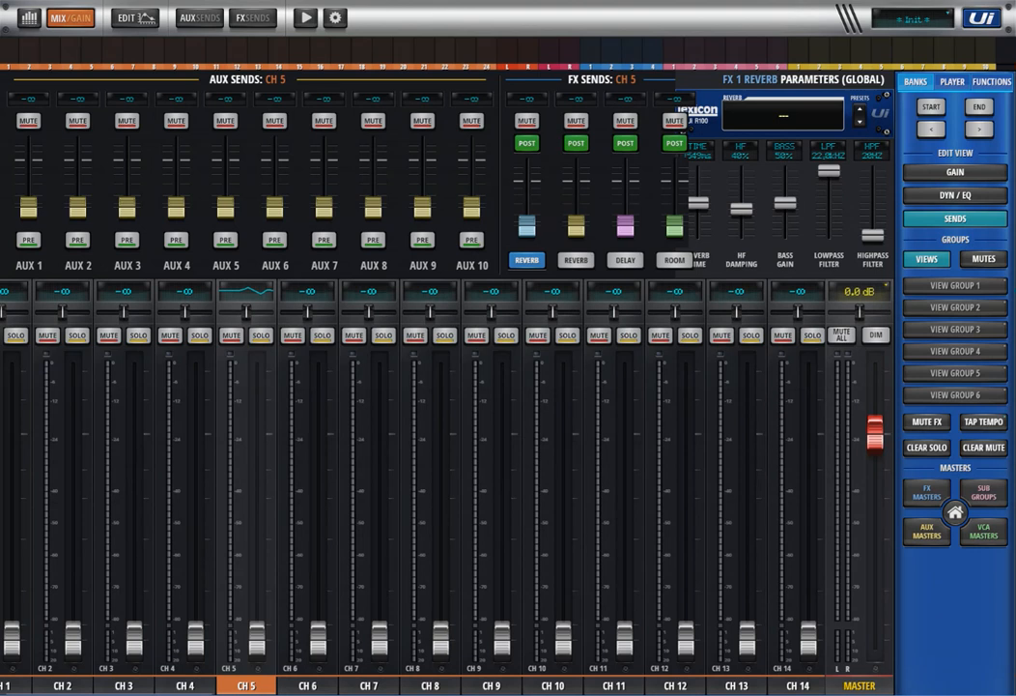
pyautogui.hotkey('alt', 'f')
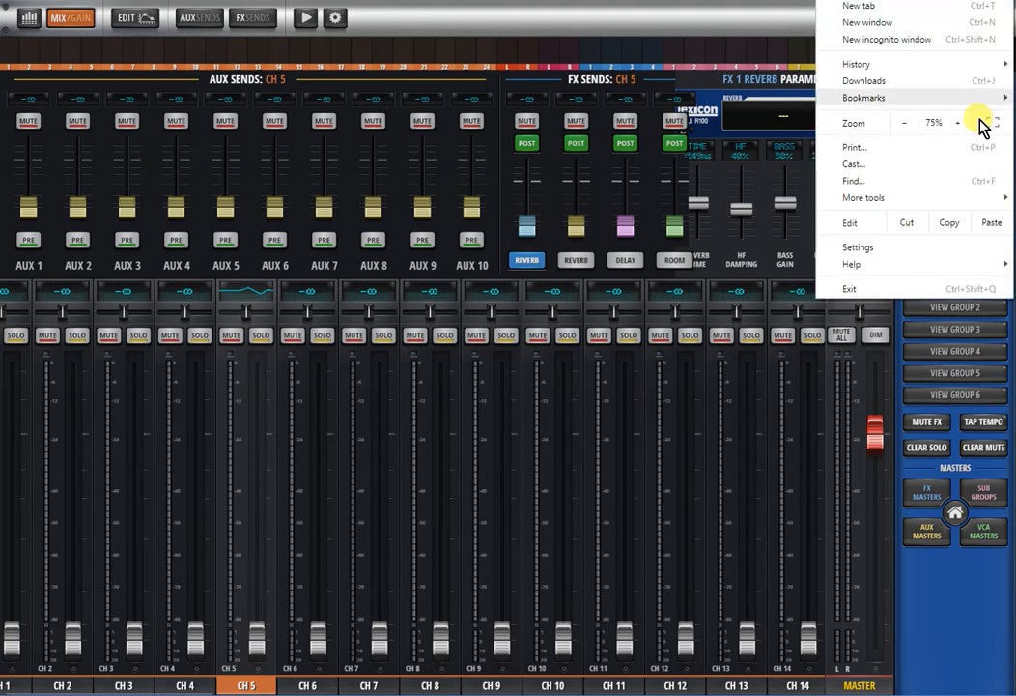
pyautogui.click(907, 124)
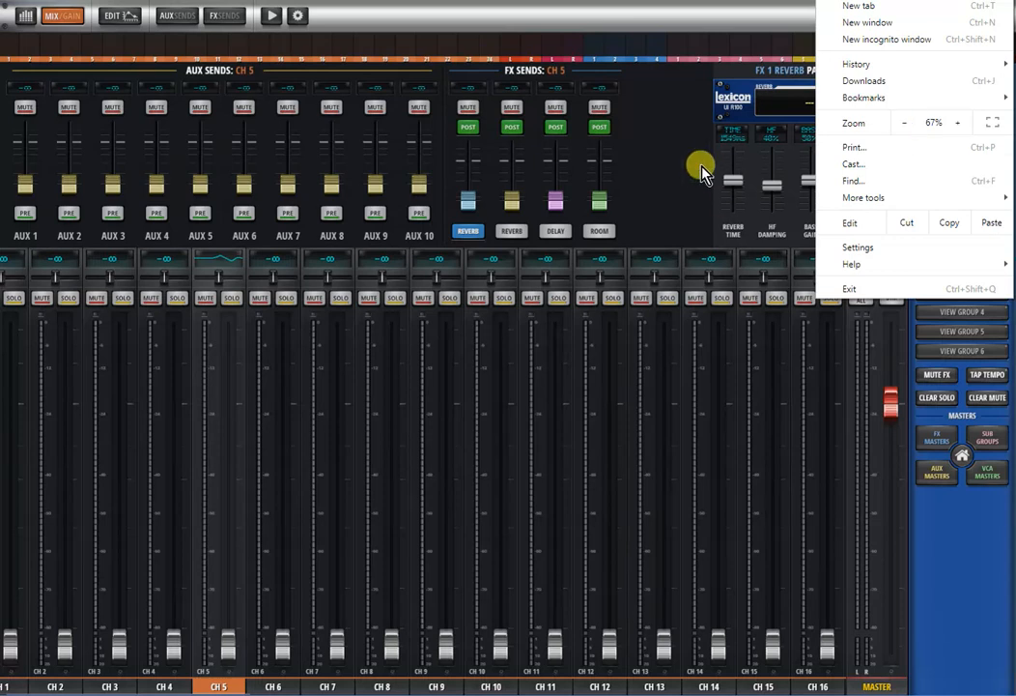
pyautogui.click(673, 166)
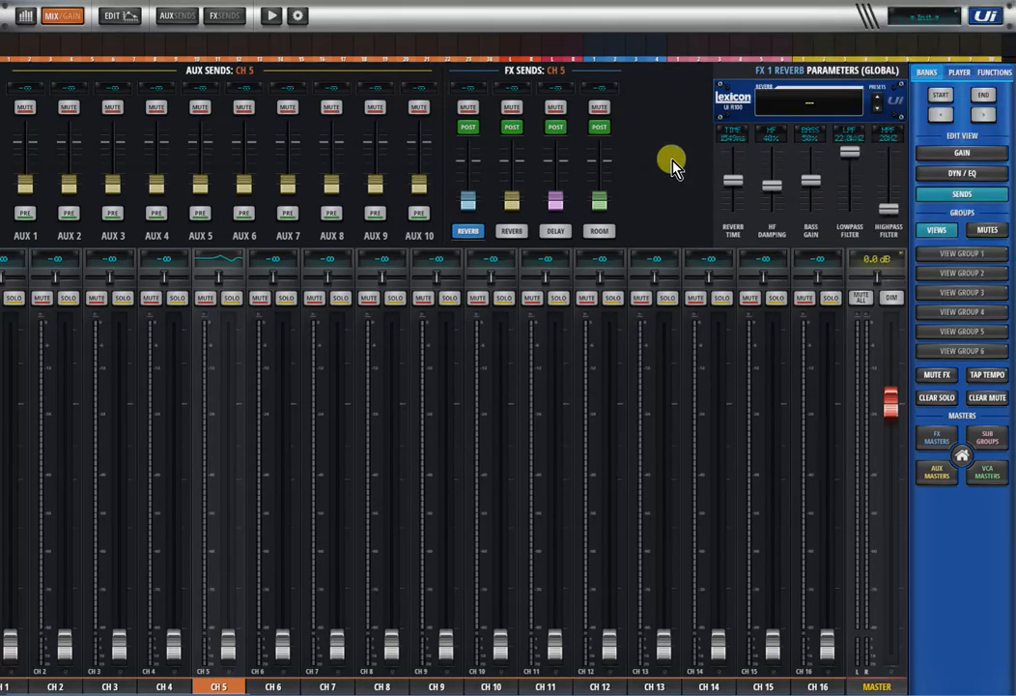
# - Raise the channel 5 main fader to slightly below the 0 dB position
pyautogui.moveTo(228, 645); pyautogui.dragTo(228, 442)
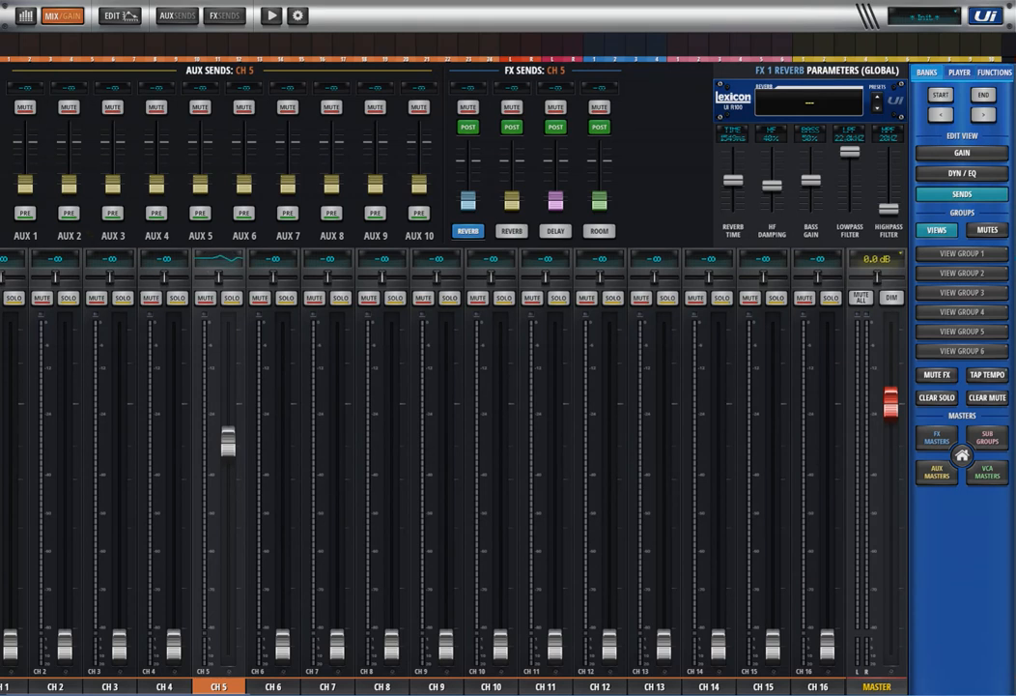
# - View the aux send mixes, select AUX 9, and examine the sources available for copying a mix into it
pyautogui.click(177, 16)
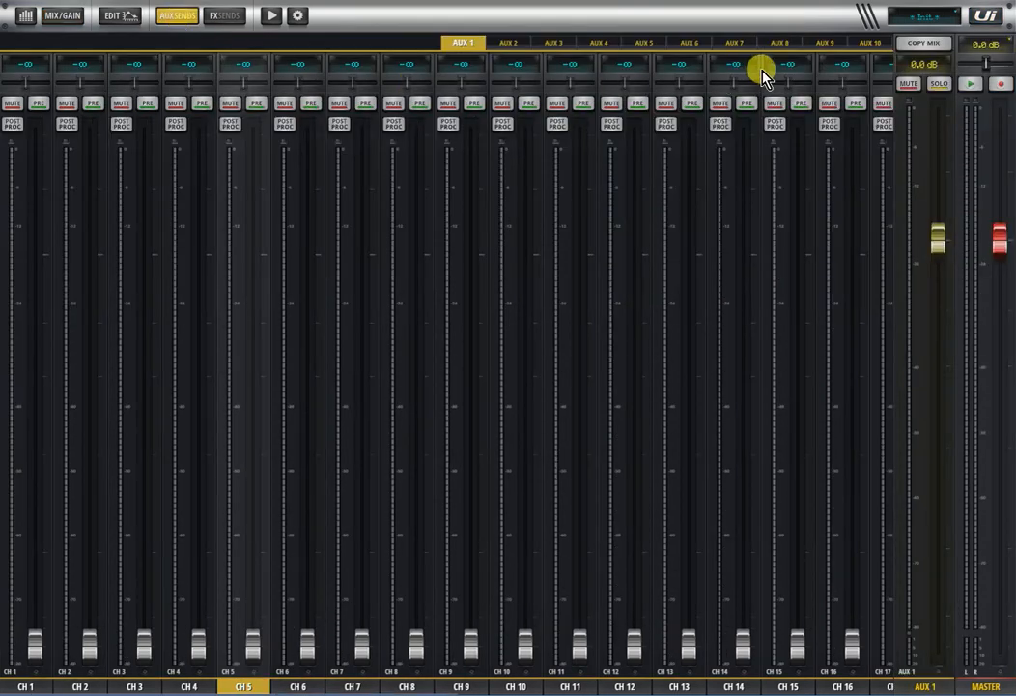
pyautogui.click(831, 44)
pyautogui.click(866, 44)
pyautogui.click(826, 44)
pyautogui.click(912, 49)
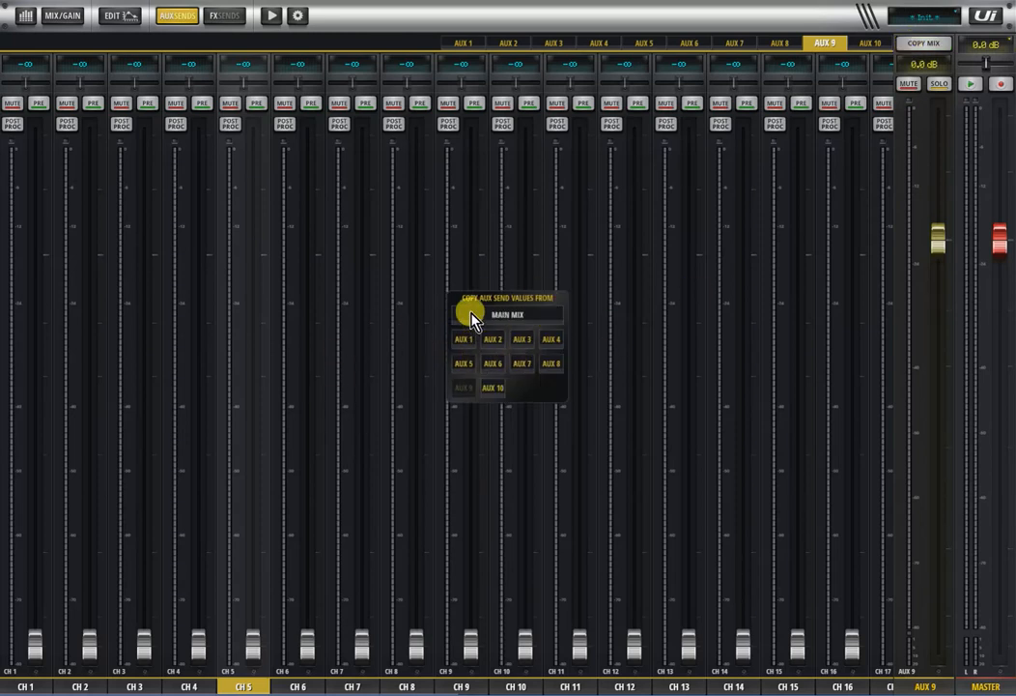
pyautogui.click(935, 45)
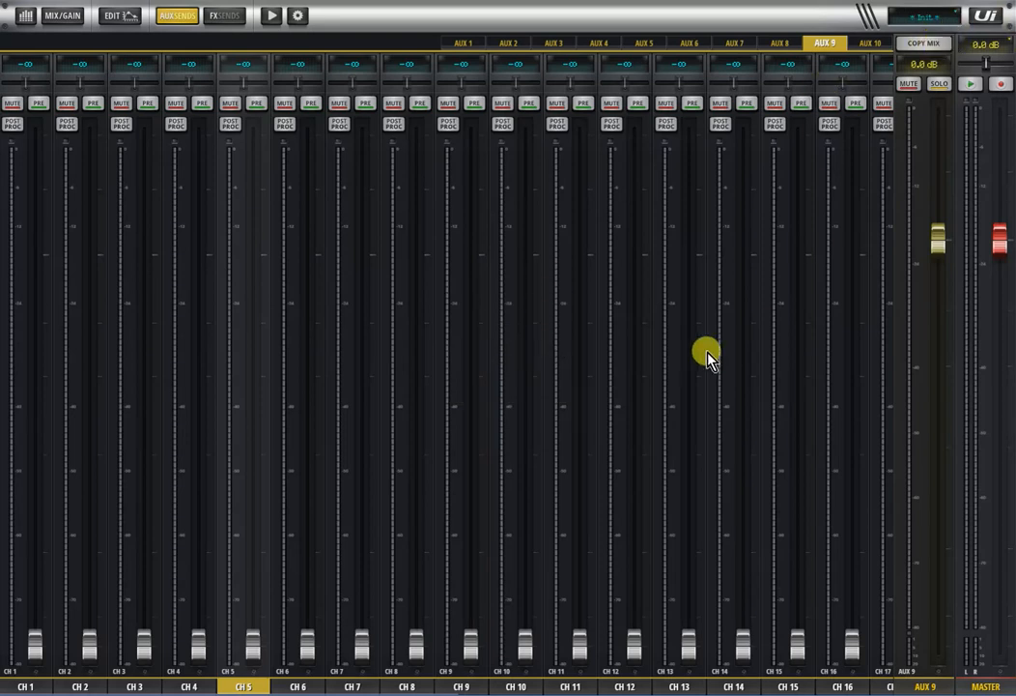
pyautogui.moveTo(705, 352); pyautogui.dragTo(211, 340)
pyautogui.moveTo(386, 348); pyautogui.dragTo(742, 284)
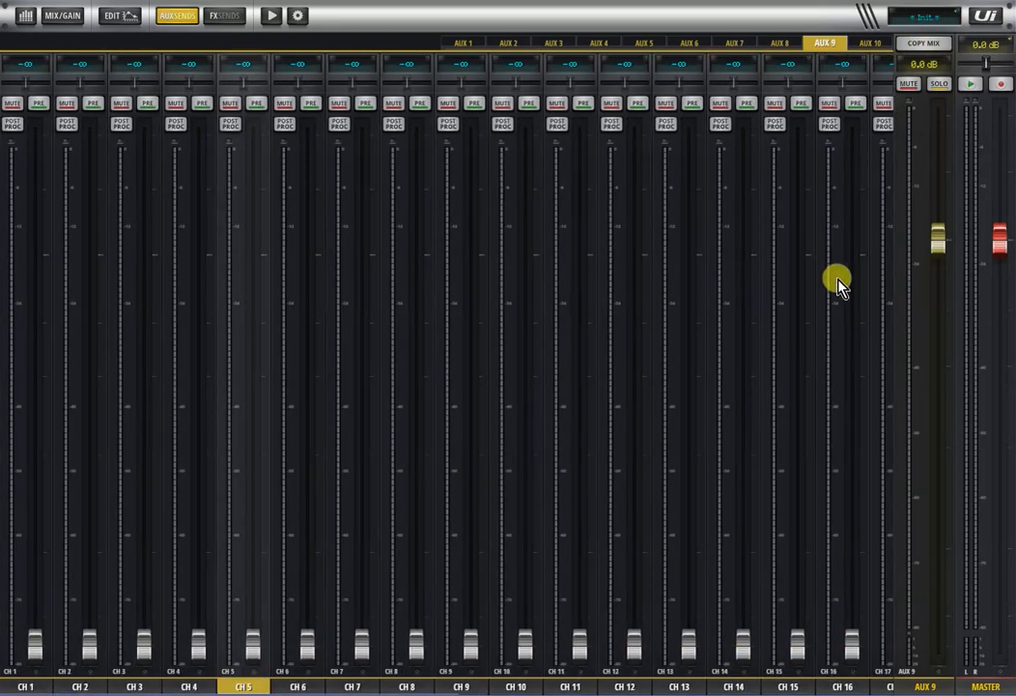
# - View the list of shows and snapshots, and return to the main mix view
pyautogui.click(914, 23)
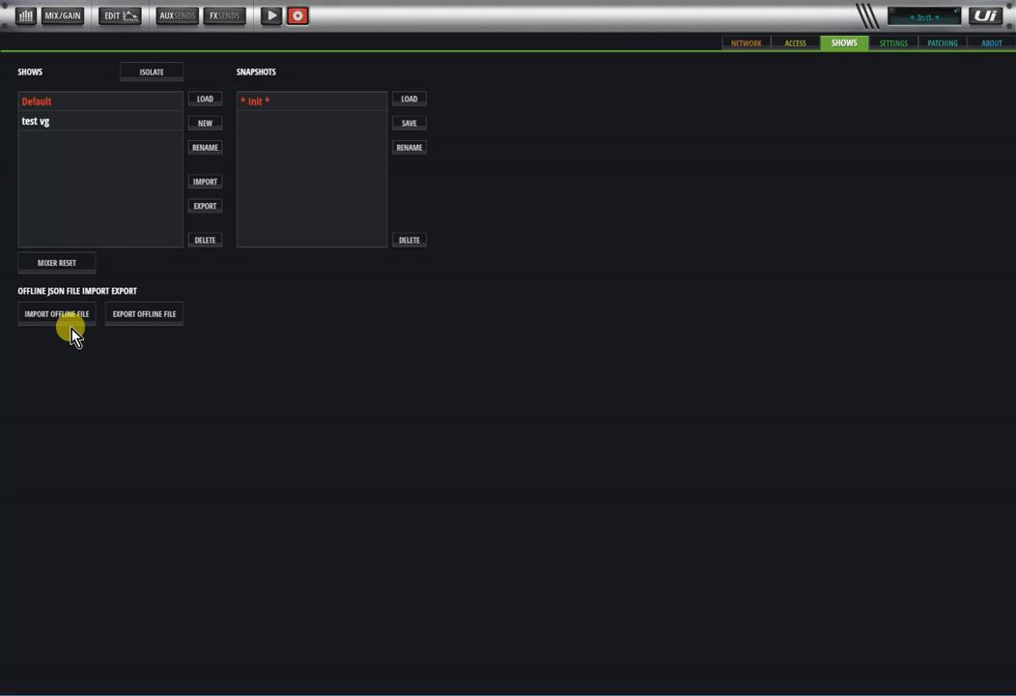
pyautogui.click(298, 17)
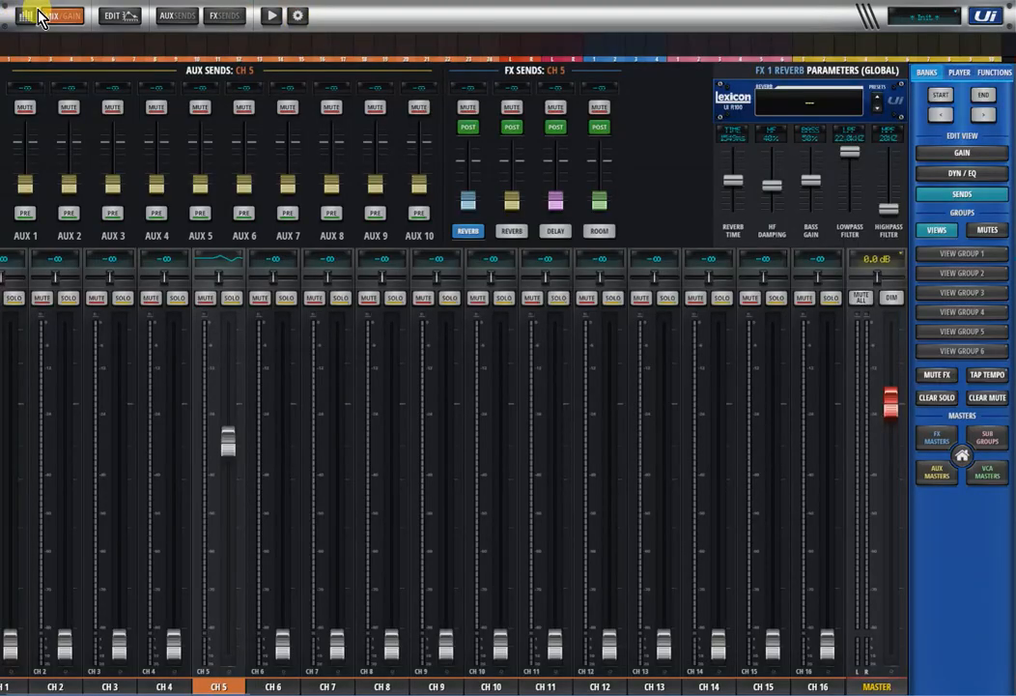